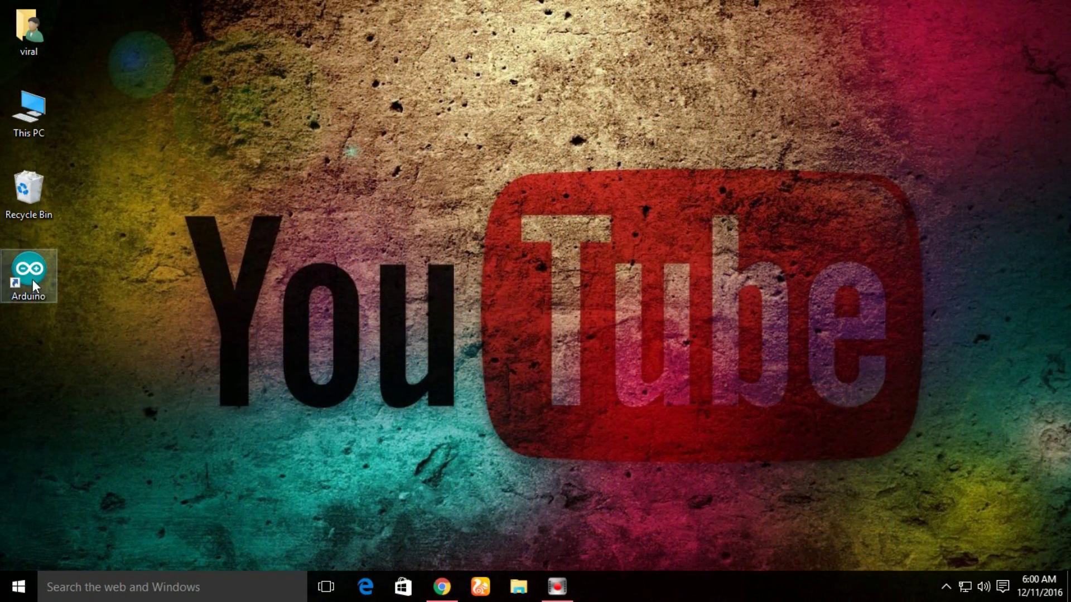
- Launch Arduino IDE maximized and verify the ultrasonic distance sketch
double_click(32, 280)
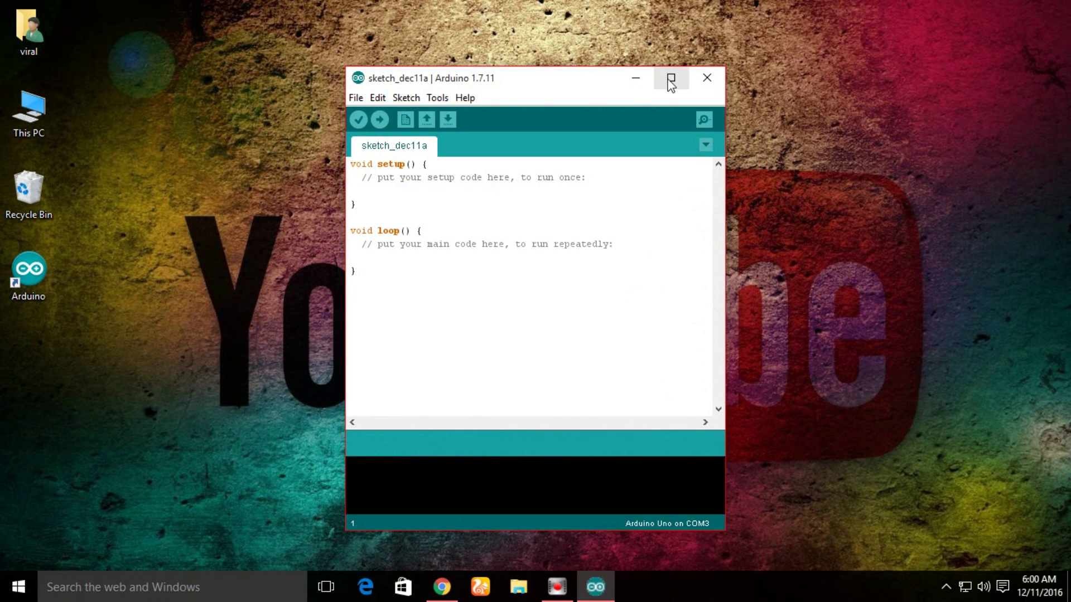
click(671, 79)
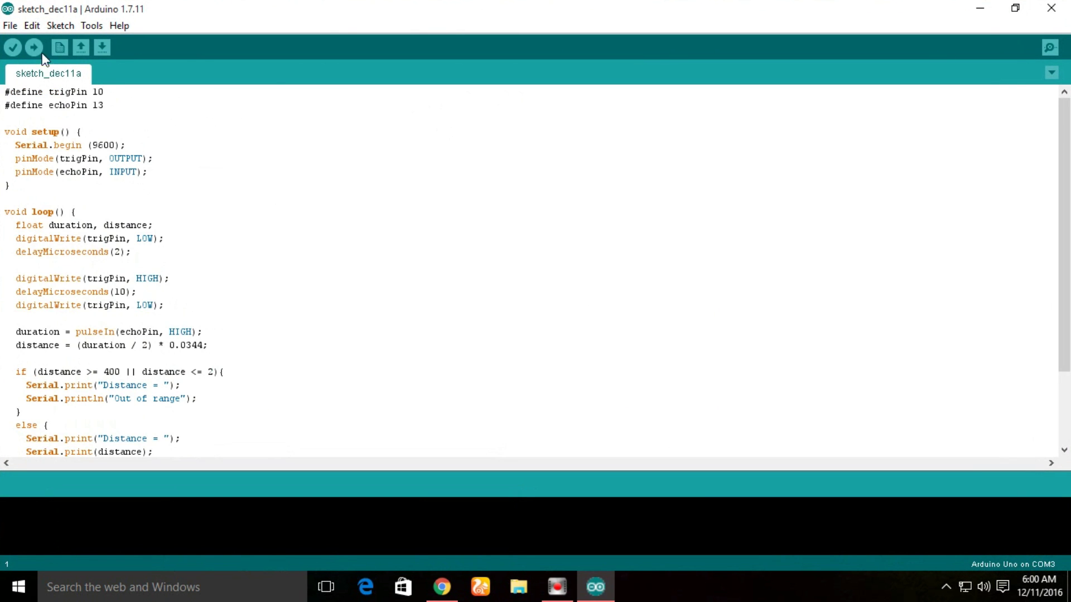
click(14, 48)
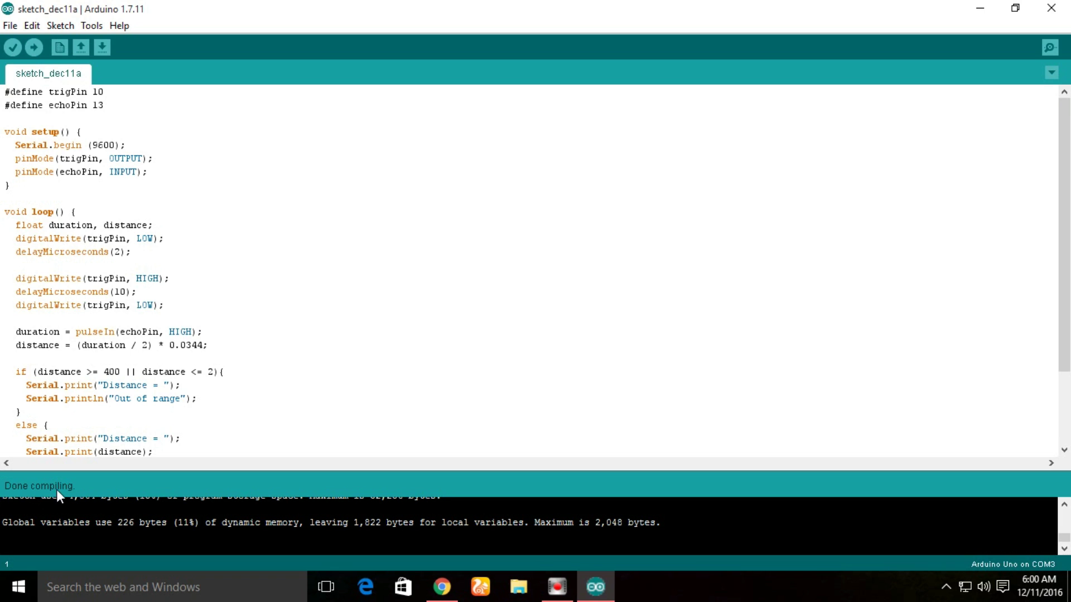
- Confirm the Arduino Uno board, select port COM3, and upload the sketch
click(91, 26)
mouse_move(117, 122)
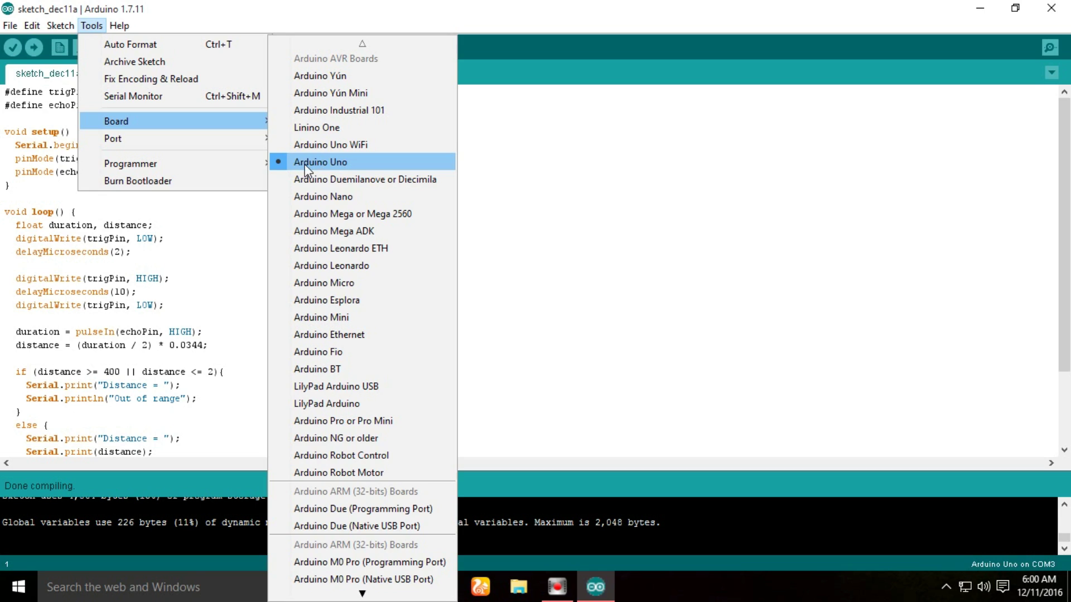
click(209, 138)
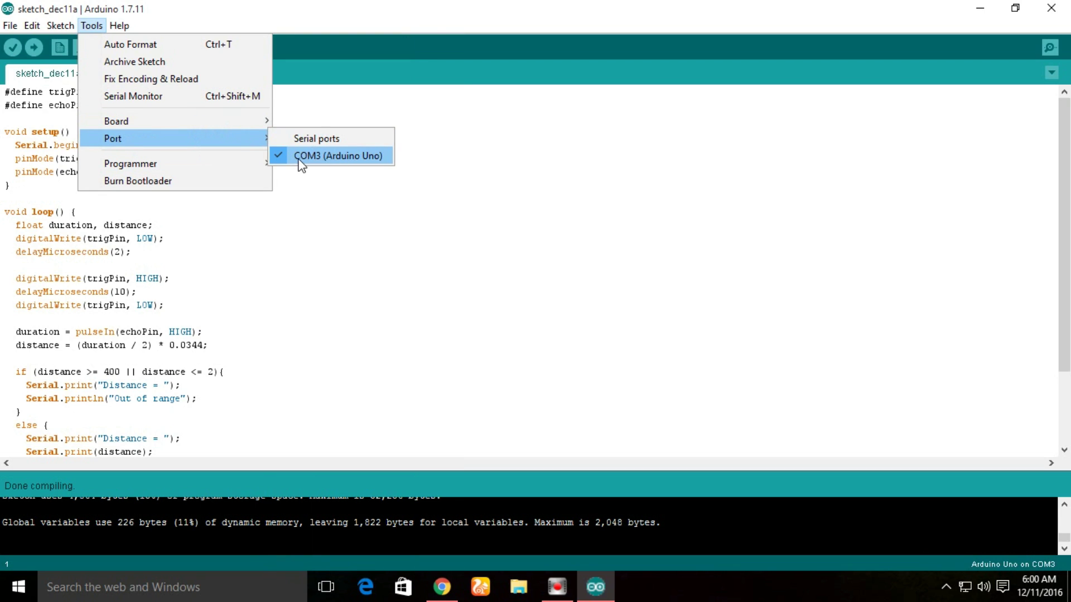
click(356, 159)
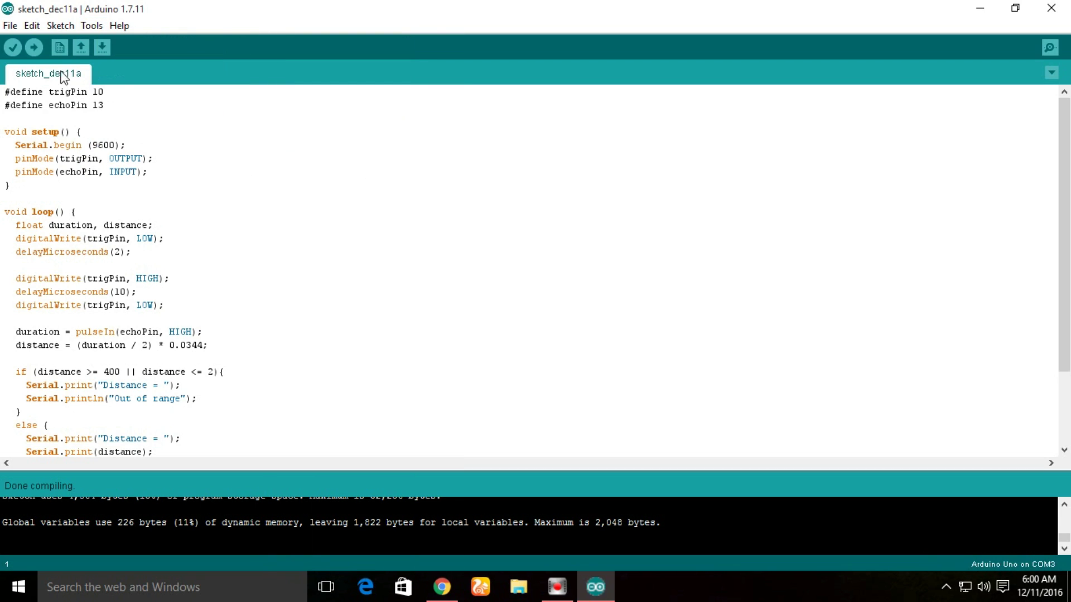
click(35, 47)
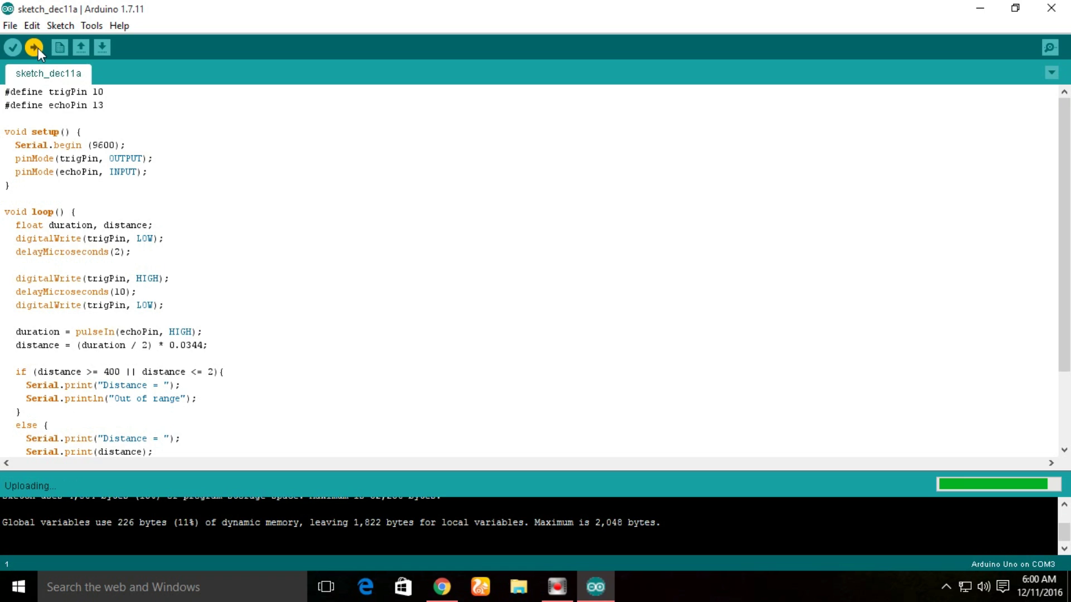